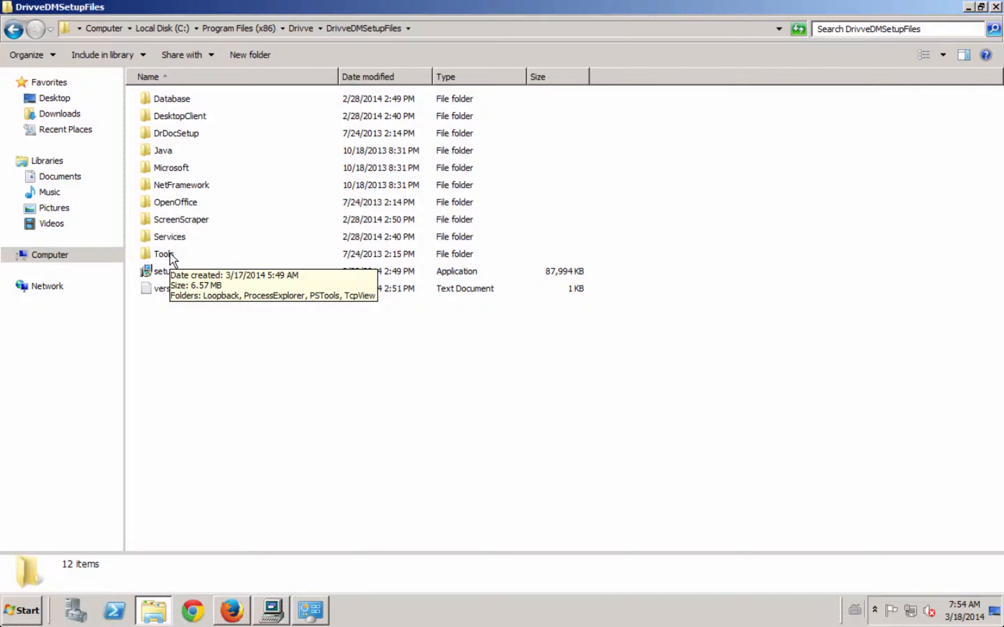
- Run setup-jobs-scheduler from the Services folder as administrator and allow it to make changes to the computer
double_click(170, 254)
left_click(15, 32)
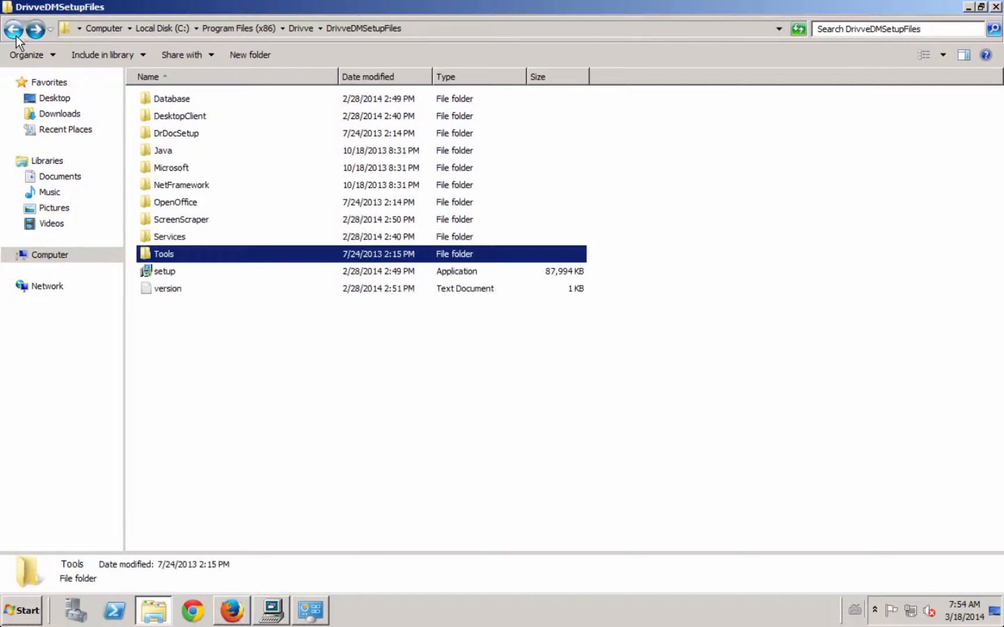
double_click(167, 236)
left_click(192, 99)
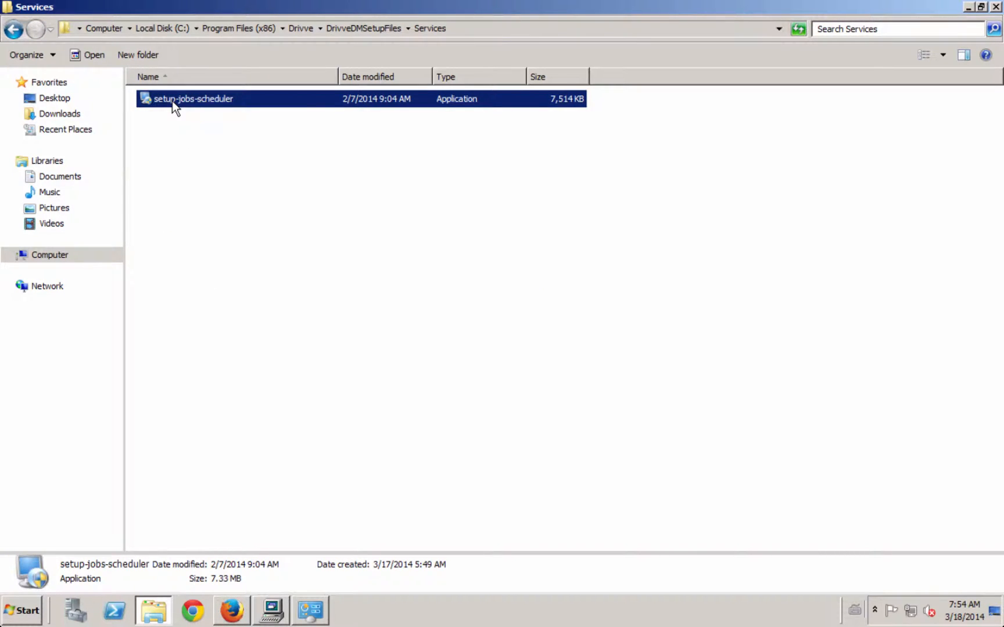
right_click(172, 101)
left_click(219, 120)
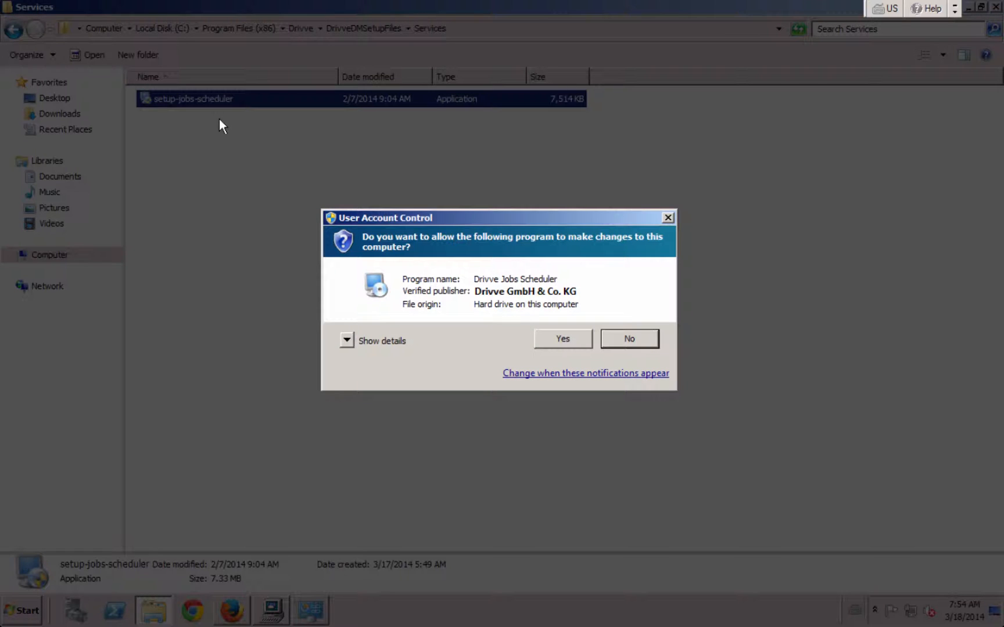
left_click(563, 339)
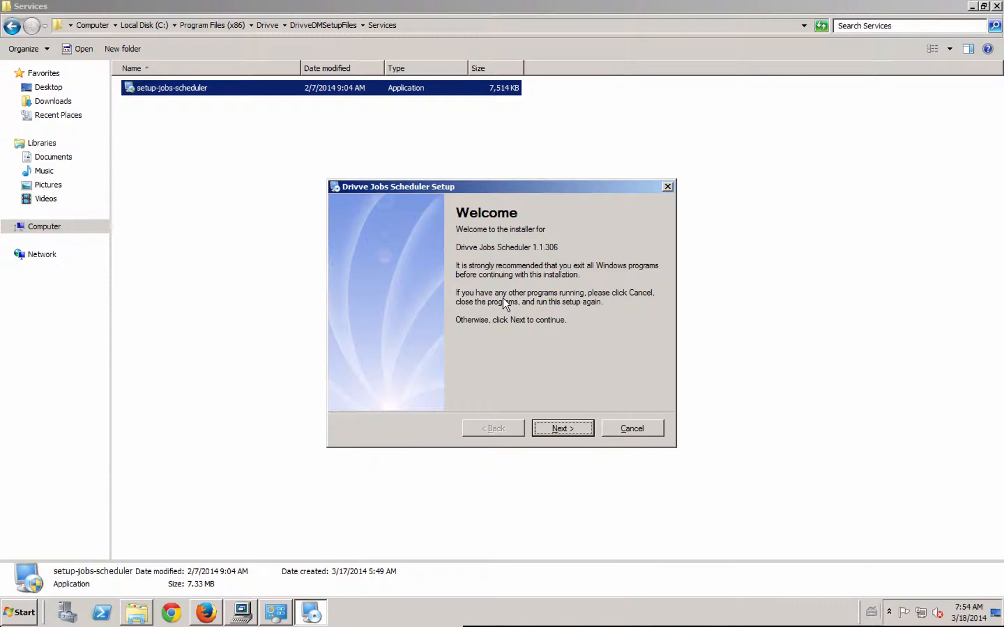
- Agree to the licence terms and keep the default installation folder and shortcut folder for all users
left_click(572, 428)
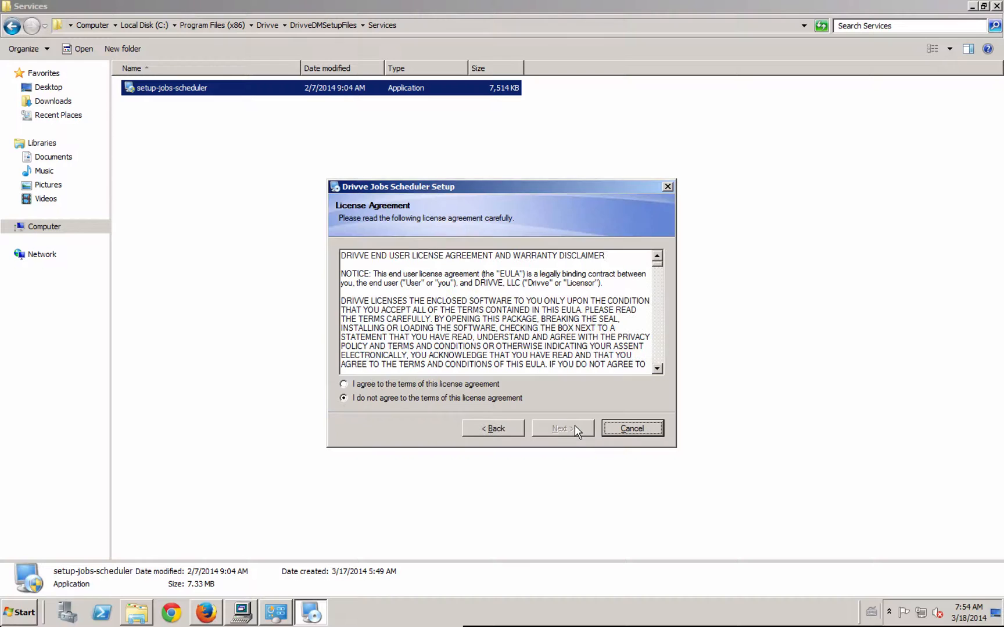
left_click(473, 385)
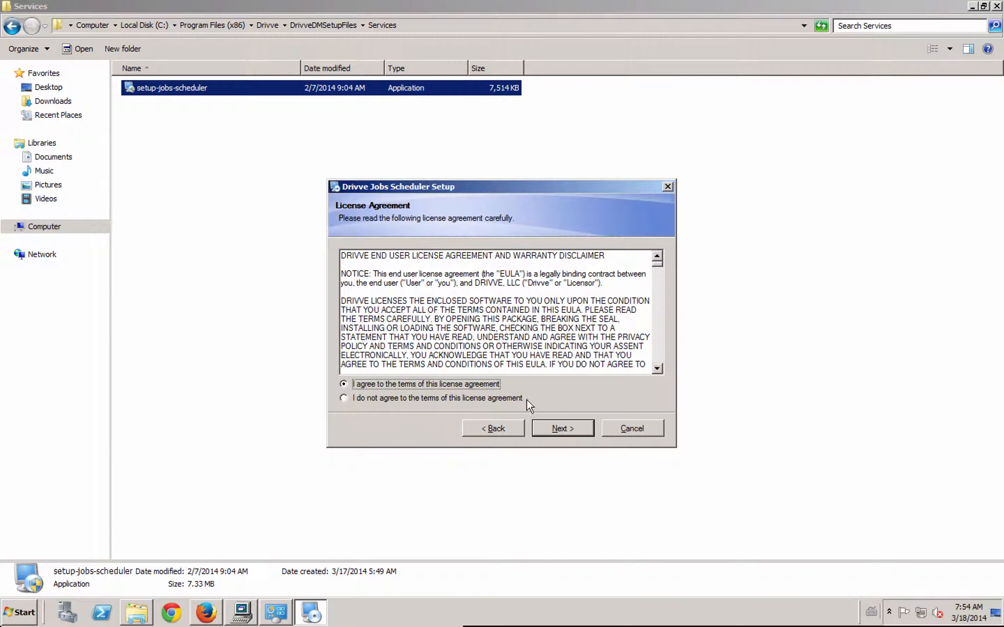
left_click(565, 428)
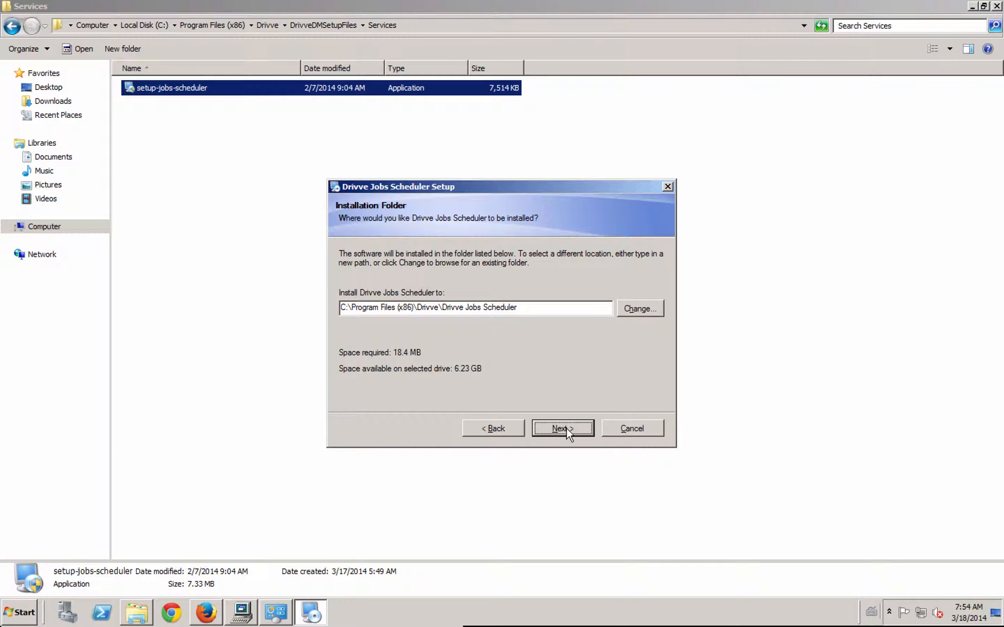
left_click(566, 431)
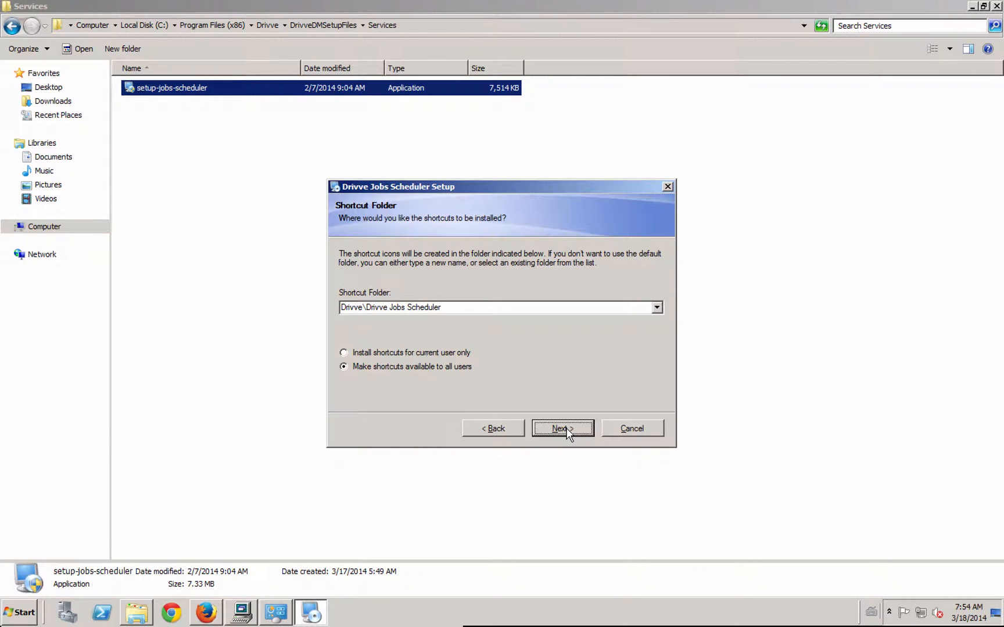
left_click(566, 430)
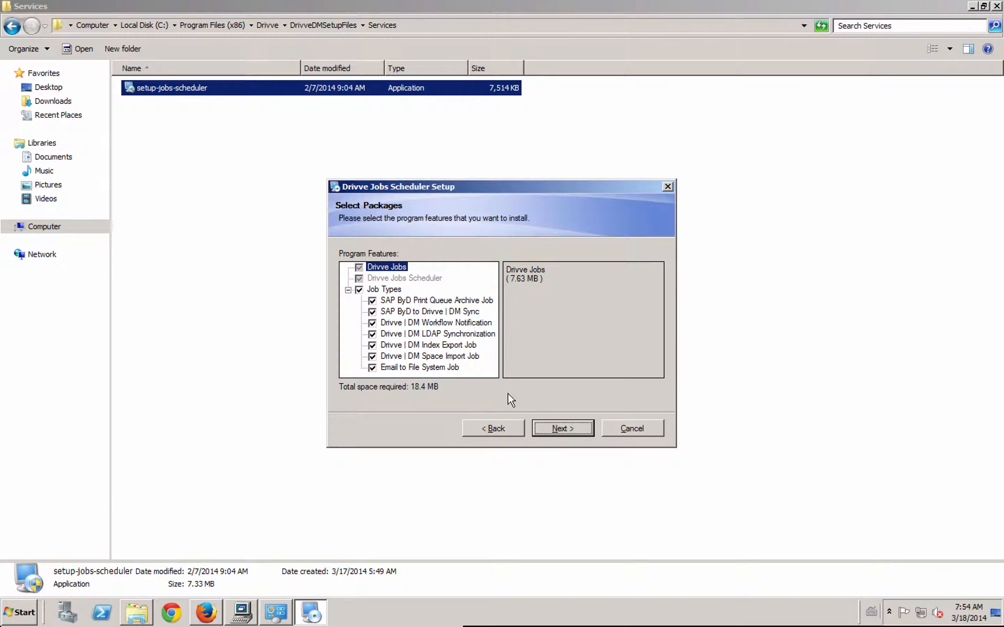
- Install Drivve Jobs Scheduler with all job types selected and finish the setup with Drivve Jobs launched
left_click(552, 430)
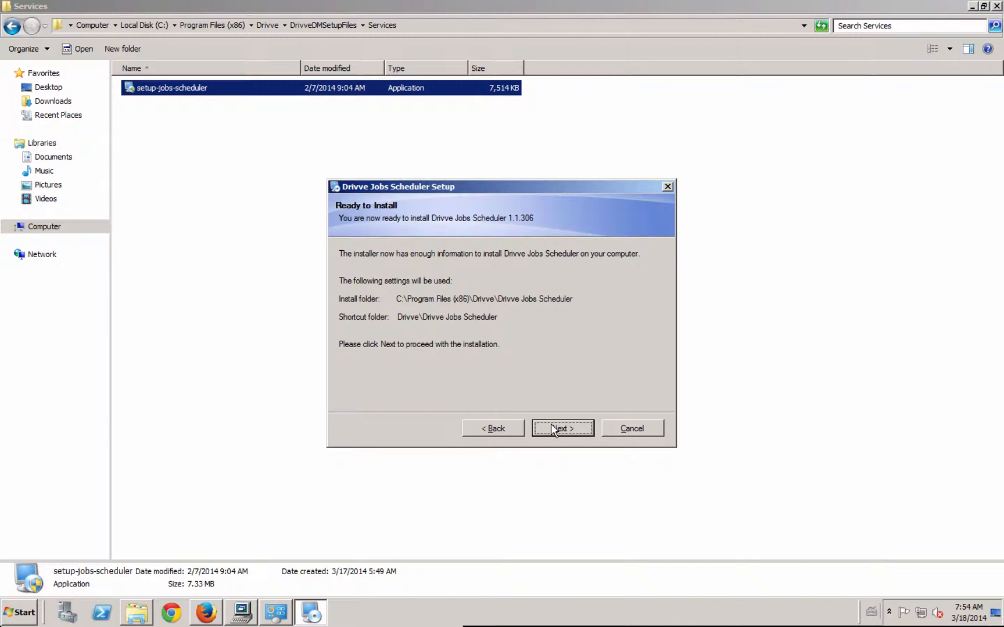
left_click(552, 429)
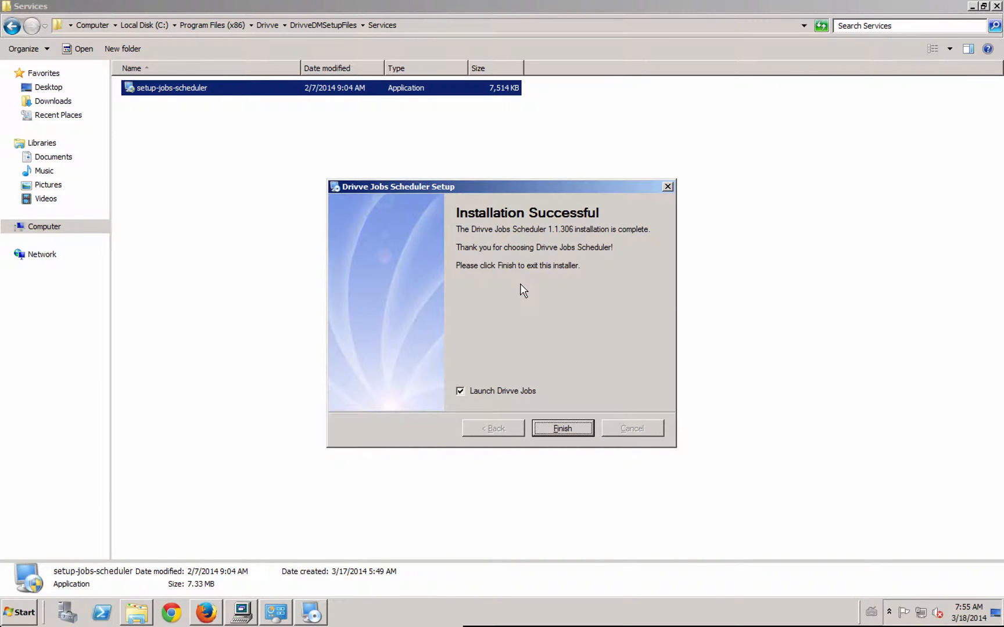
left_click(559, 428)
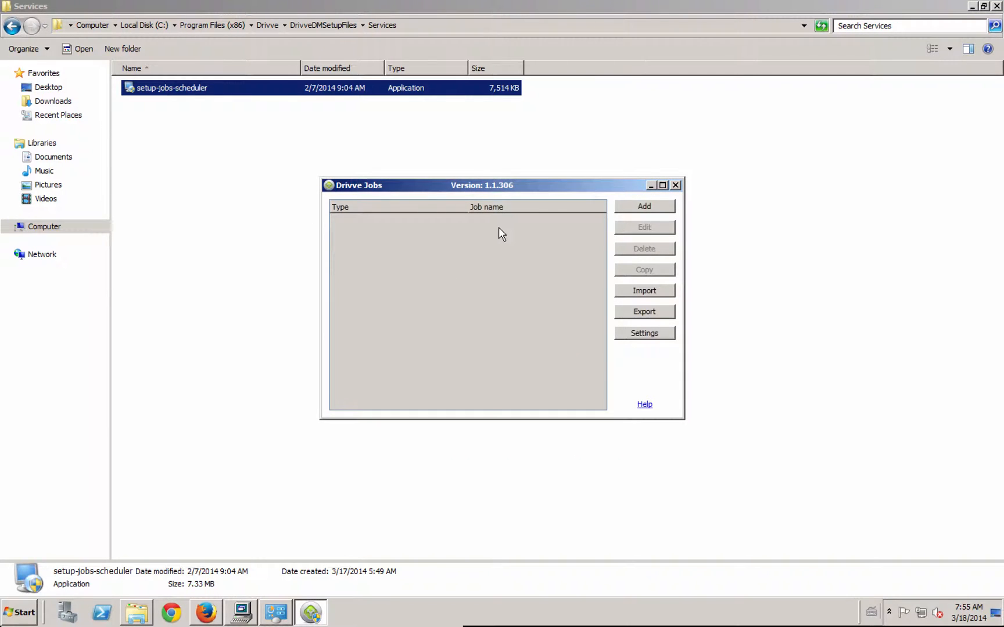
- Locate the Drivve Jobs shortcut among the installed Drivve programs, in the Drivve Jobs Scheduler folder
left_click(17, 615)
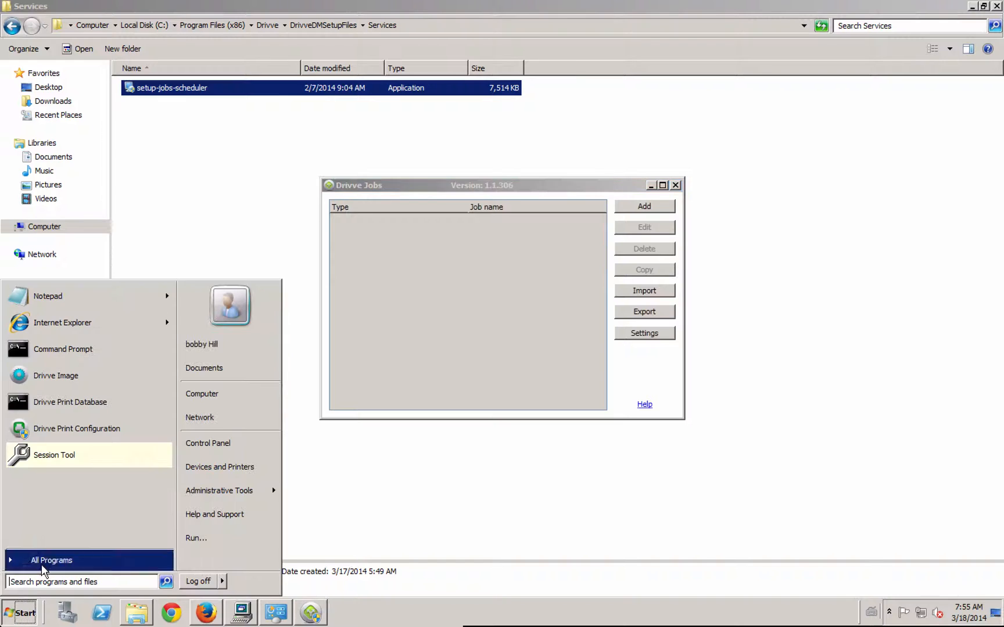
left_click(40, 561)
left_click(40, 362)
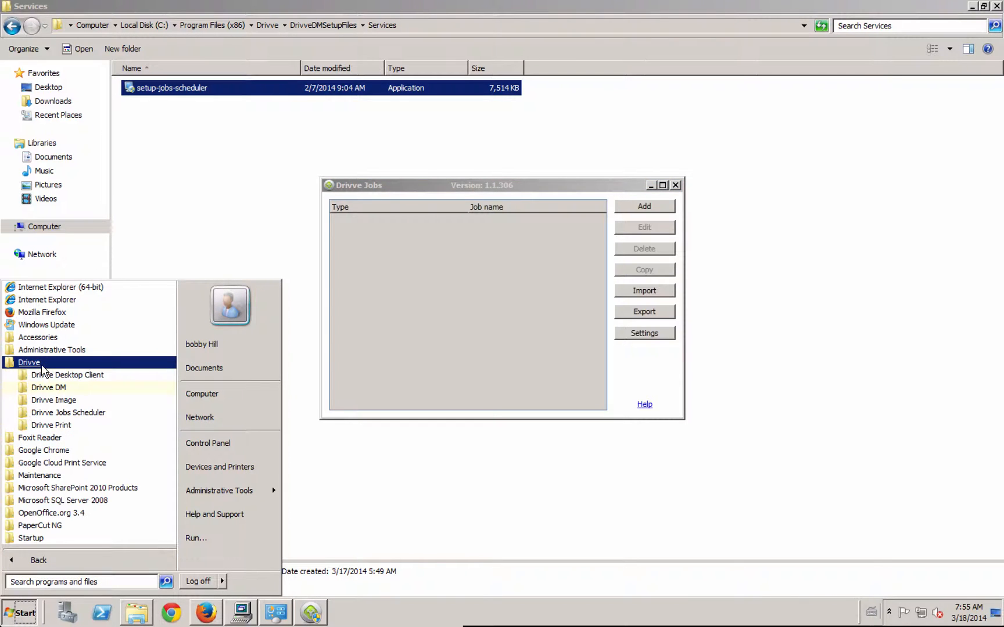
left_click(64, 413)
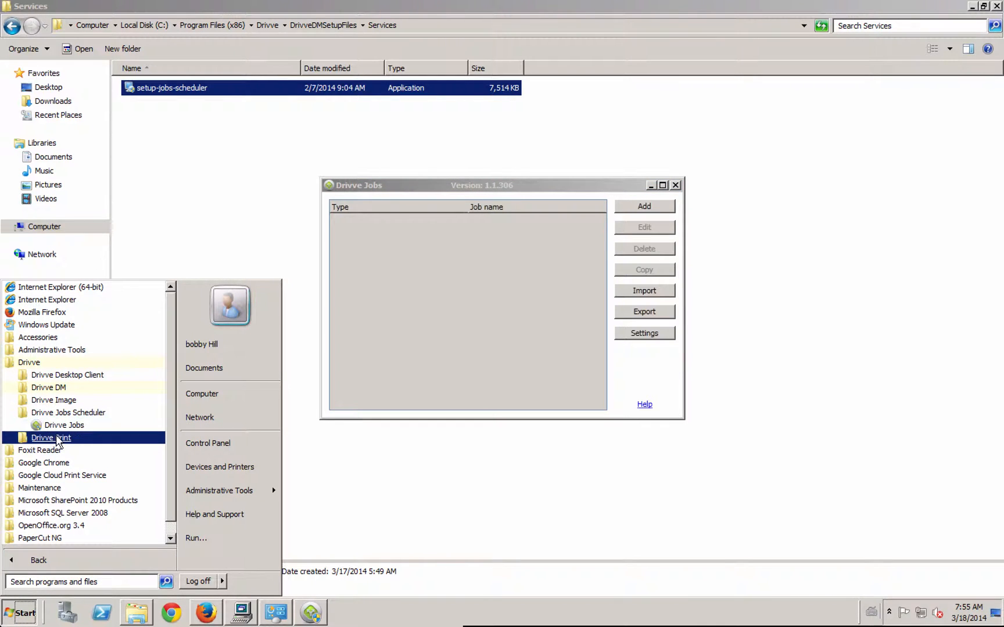
left_click(470, 320)
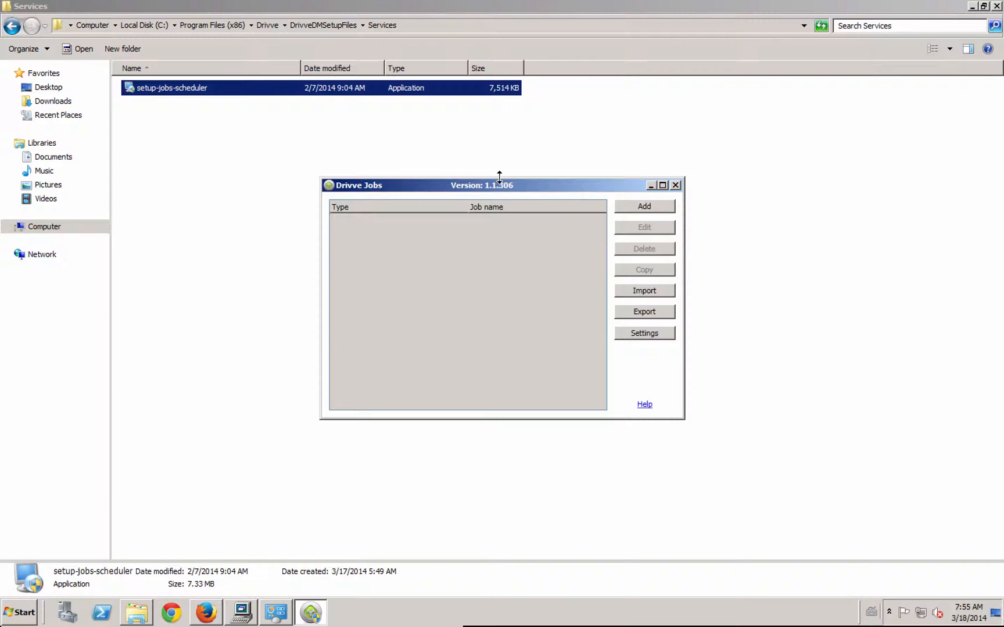
- Examine the SMTP server and administrator email address options in the global settings, leaving them without saving
left_click(637, 332)
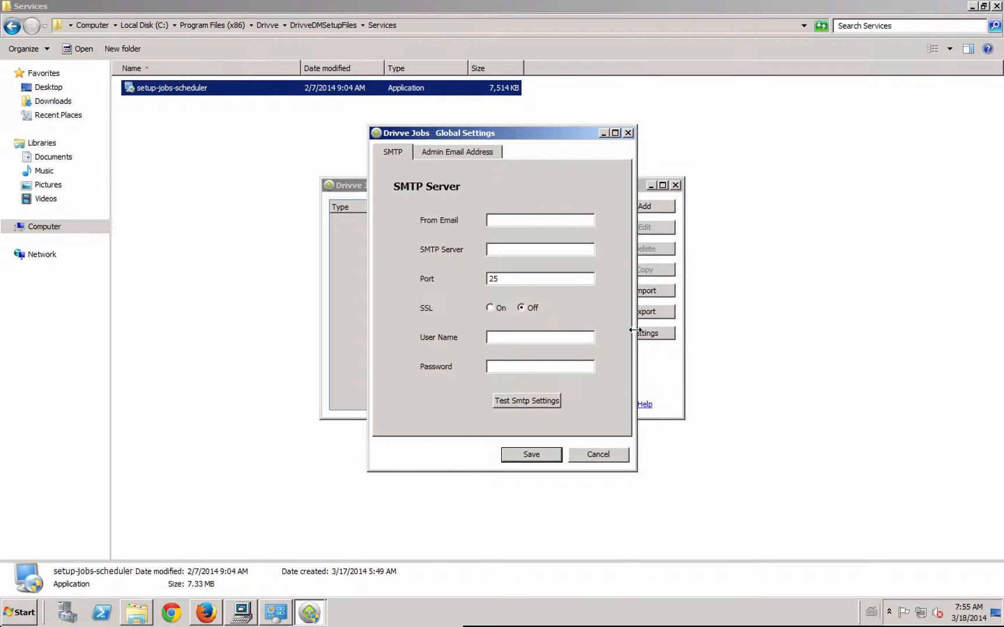
left_click(460, 151)
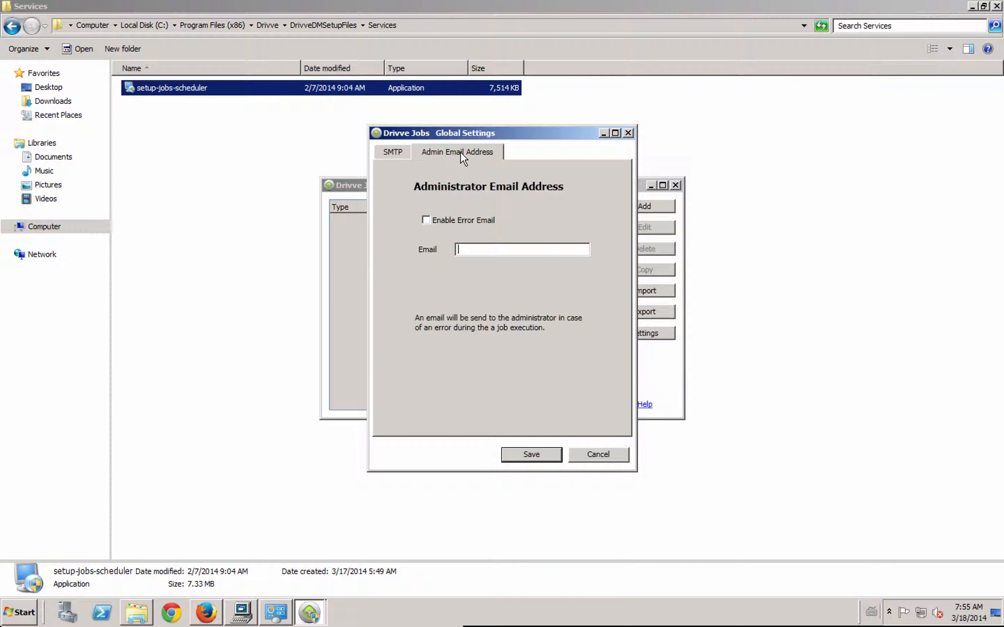
left_click(393, 152)
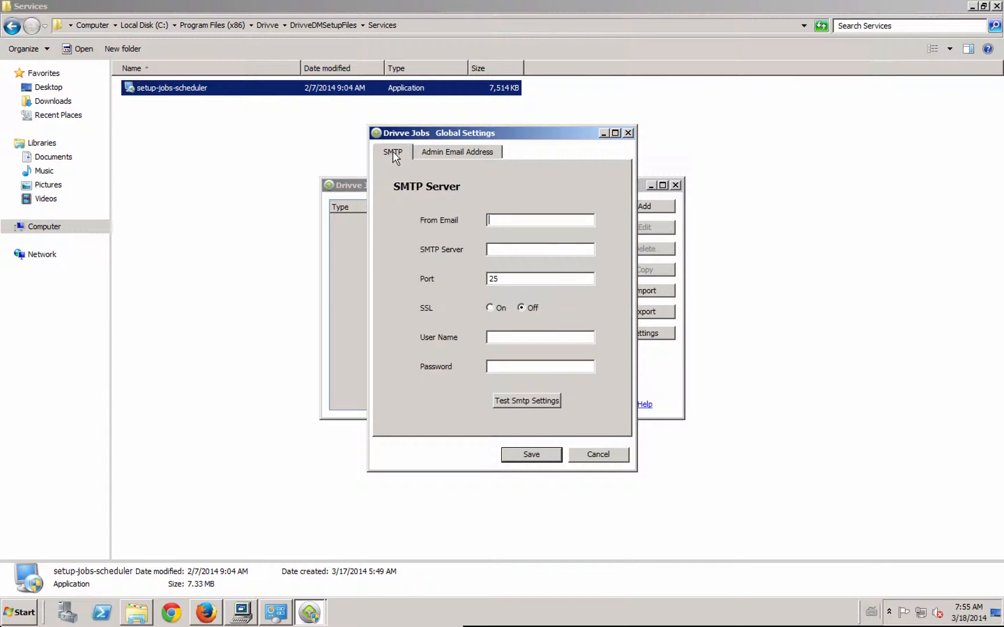
left_click(598, 455)
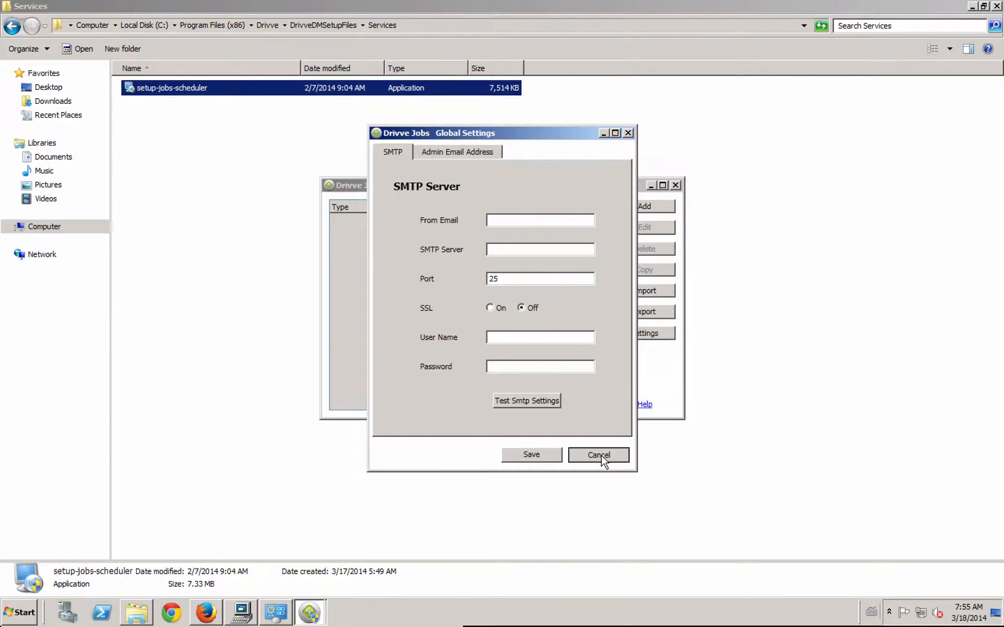
- Add a Drivve | DM Workflow Notification job and name it "wf emails"
left_click(645, 209)
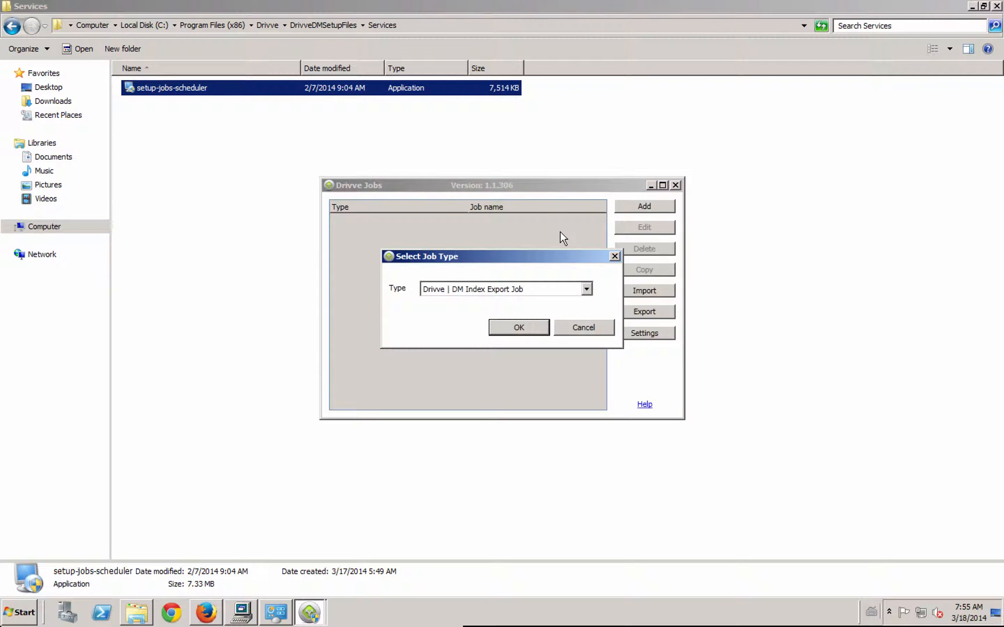
left_click(558, 290)
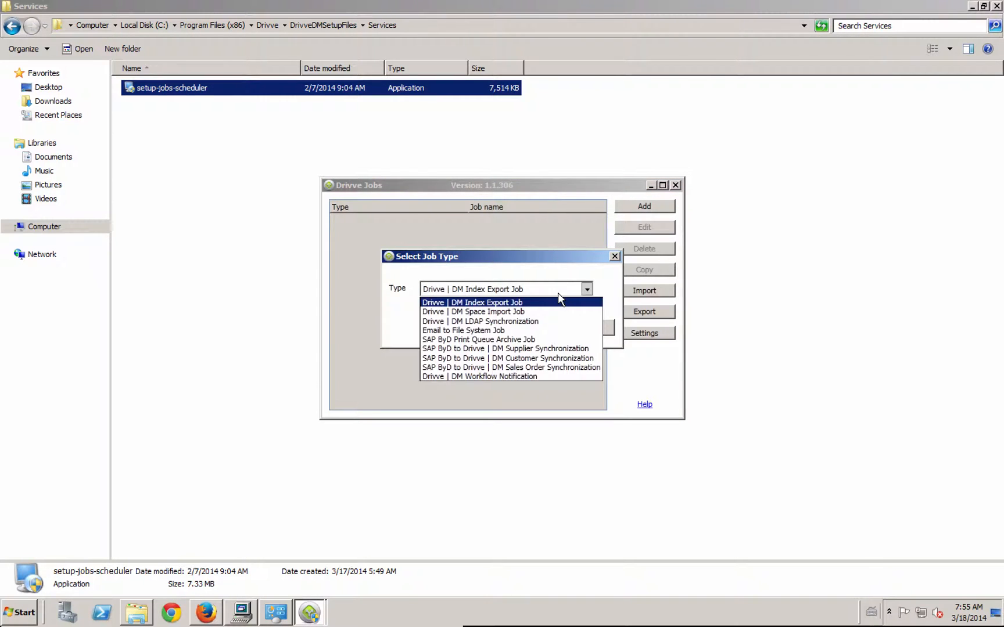
left_click(503, 377)
left_click(519, 329)
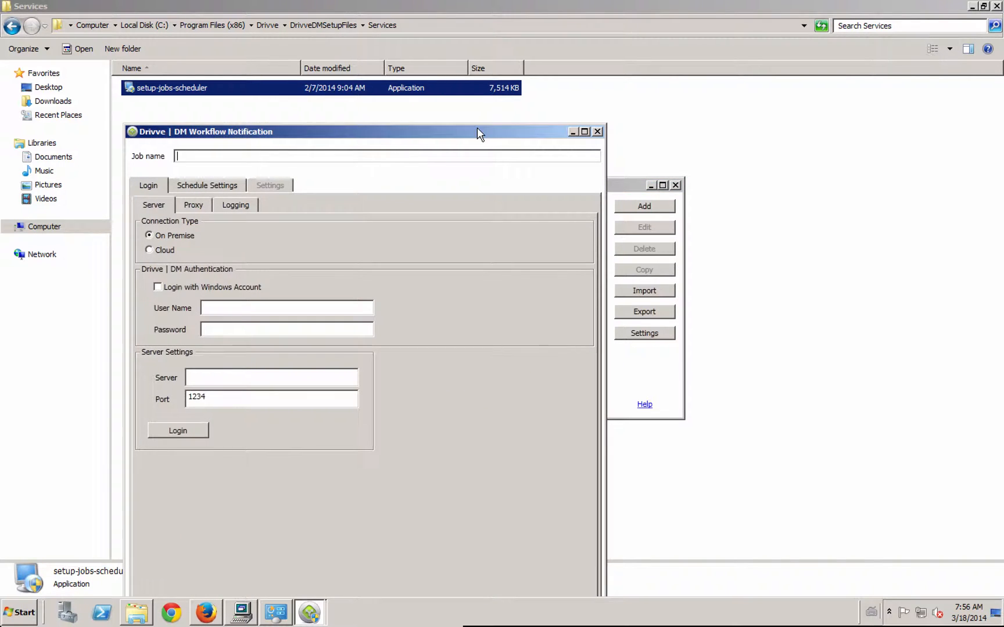
left_click_drag(486, 130, 569, 88)
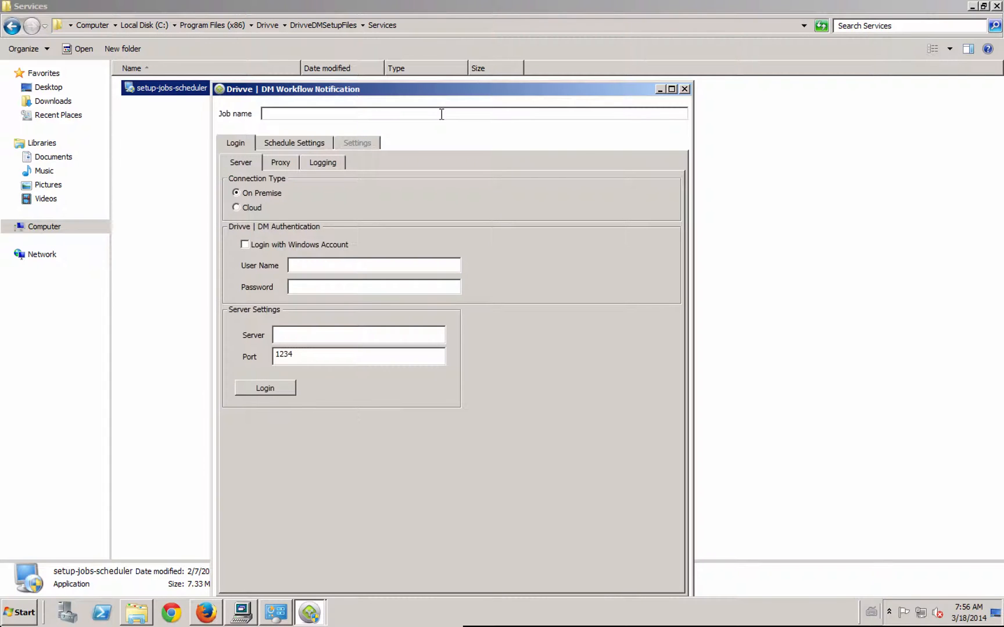
type("wf emails")
- Log the job in to the on-premise server 127.0.0.1 with the user name "public" and the account password
type("public")
key("Tab")
type("******")
left_click(291, 332)
type("127.0.0.1")
left_click(264, 387)
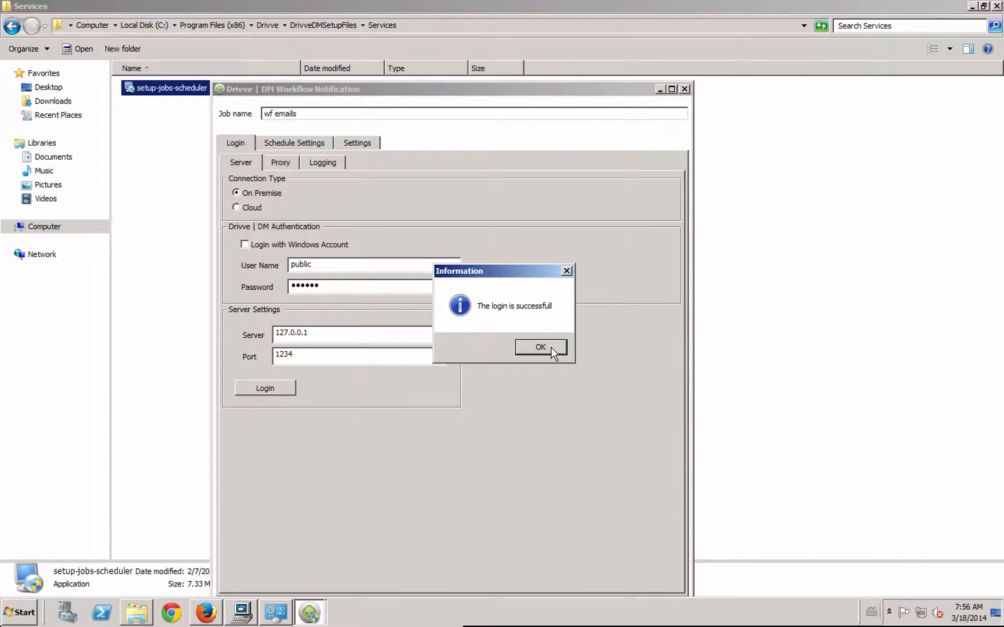
left_click(540, 347)
- Examine the job's schedule options and its daily summary, workflow status update, observation and base date settings
left_click_drag(448, 92, 476, 64)
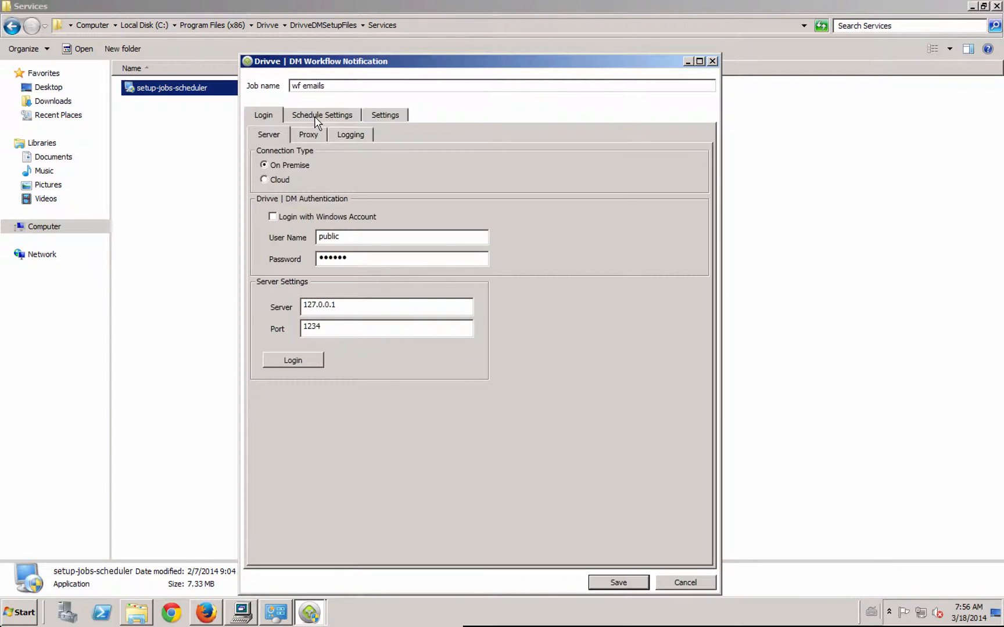
left_click(315, 116)
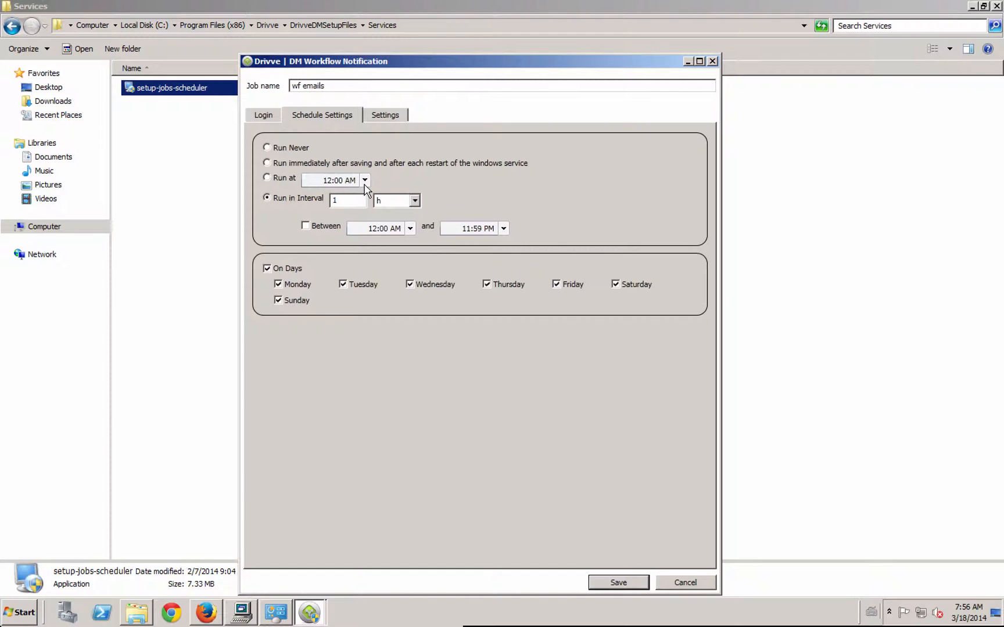
left_click(383, 114)
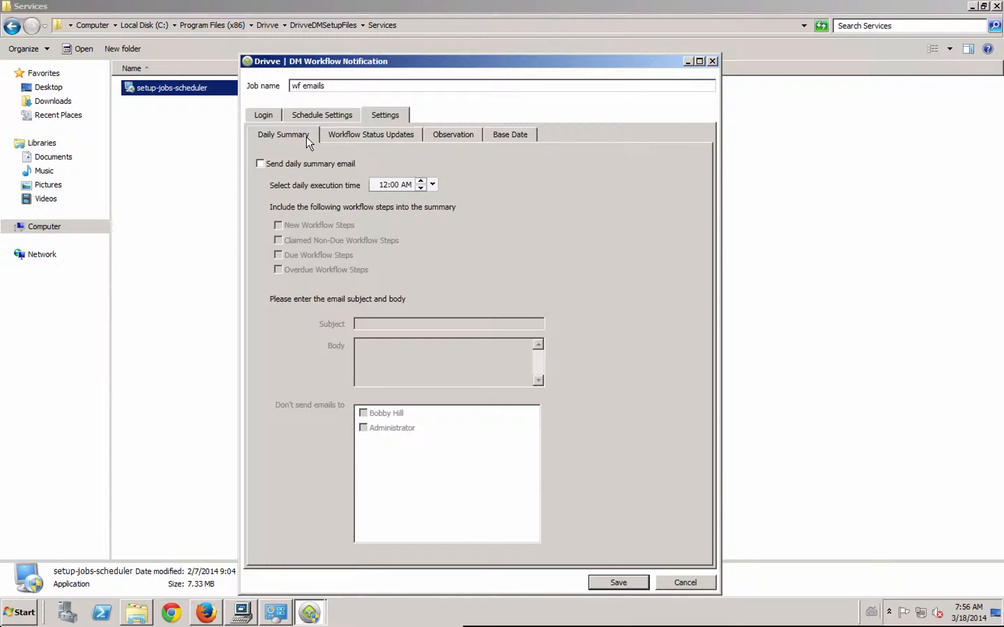
left_click(369, 140)
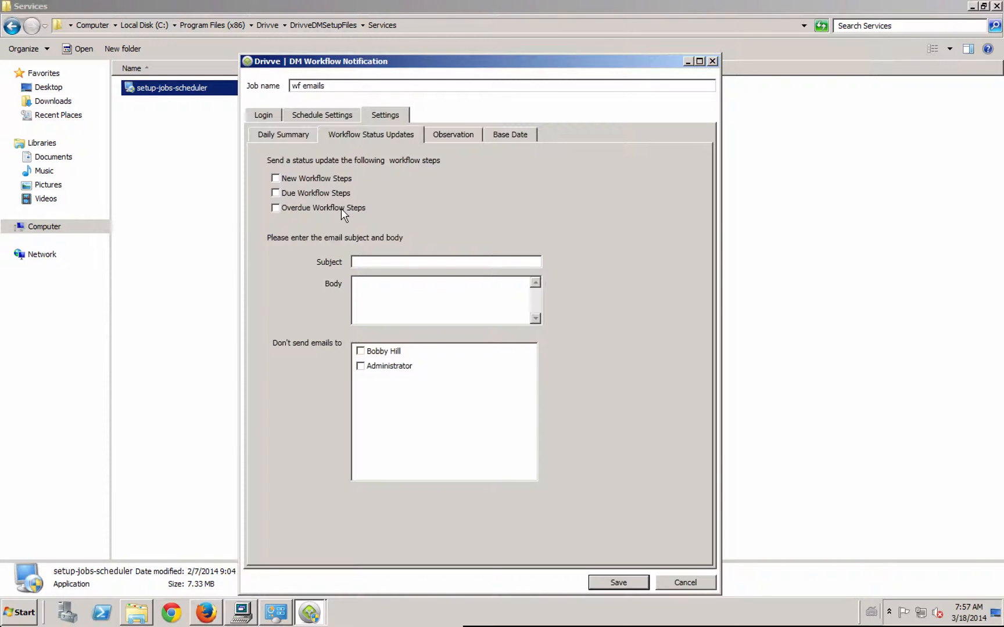
left_click(453, 138)
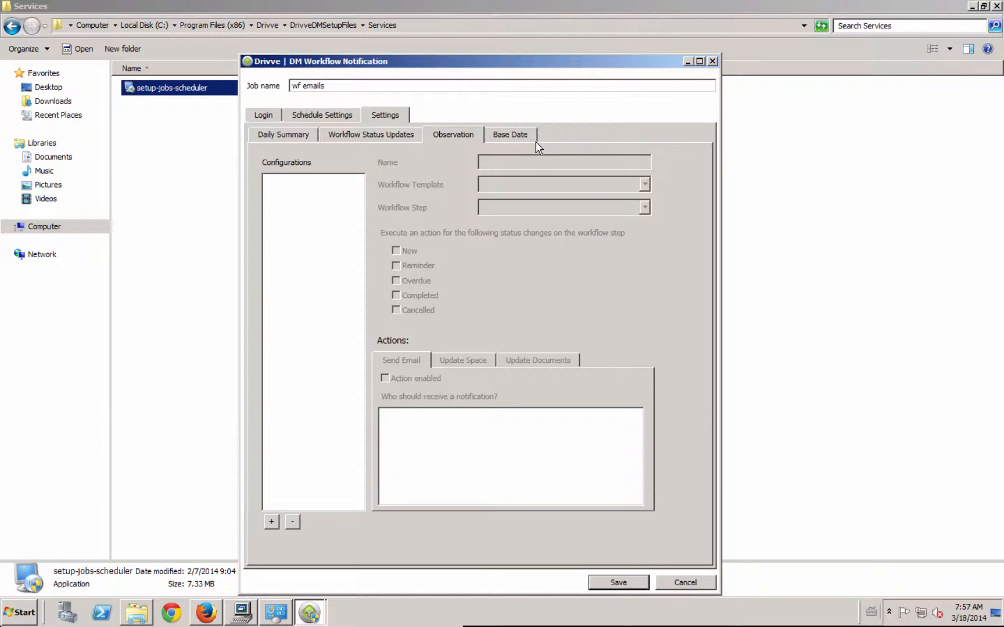
left_click(511, 135)
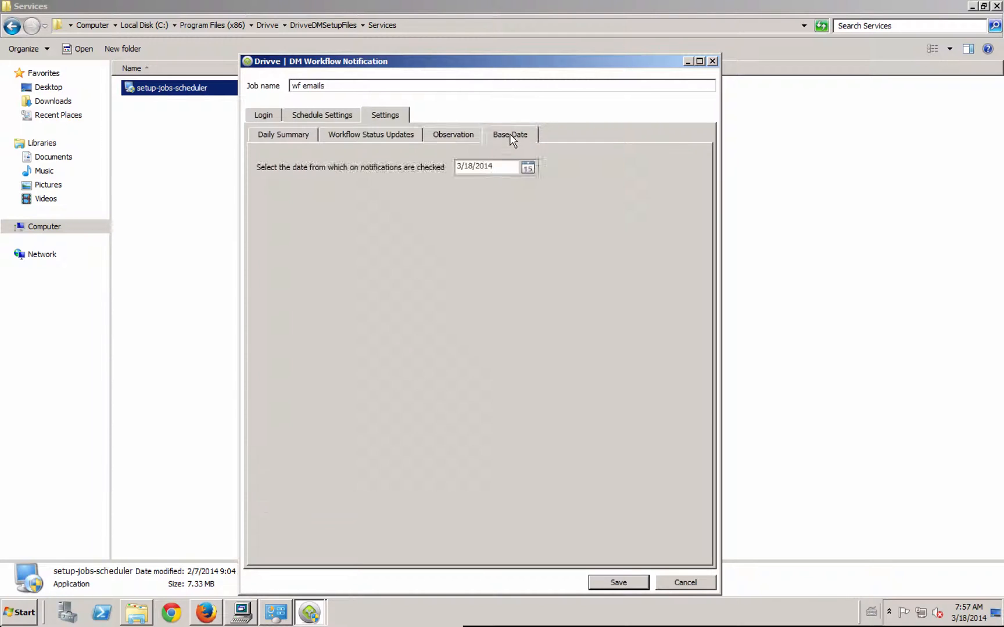
left_click(455, 138)
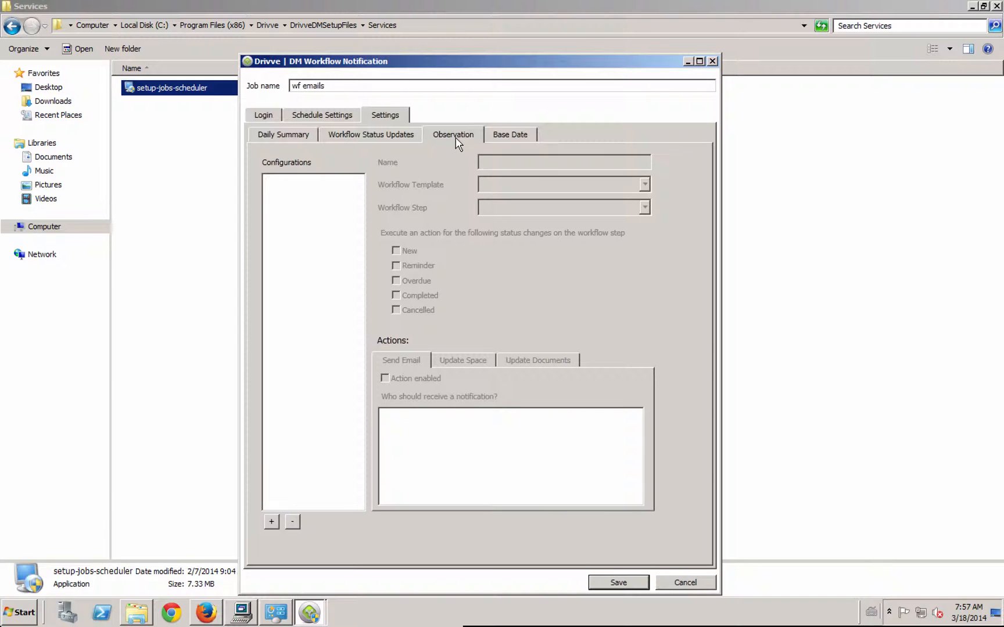
left_click(295, 138)
- Set the wf emails job's schedule to Run Never and save the job
left_click(305, 114)
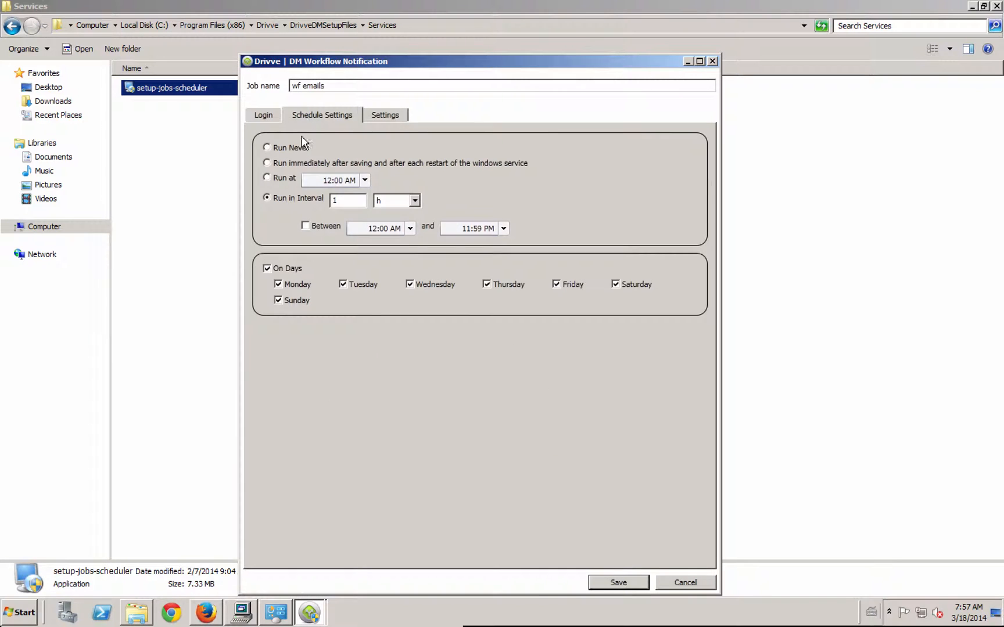
left_click(290, 147)
left_click(617, 584)
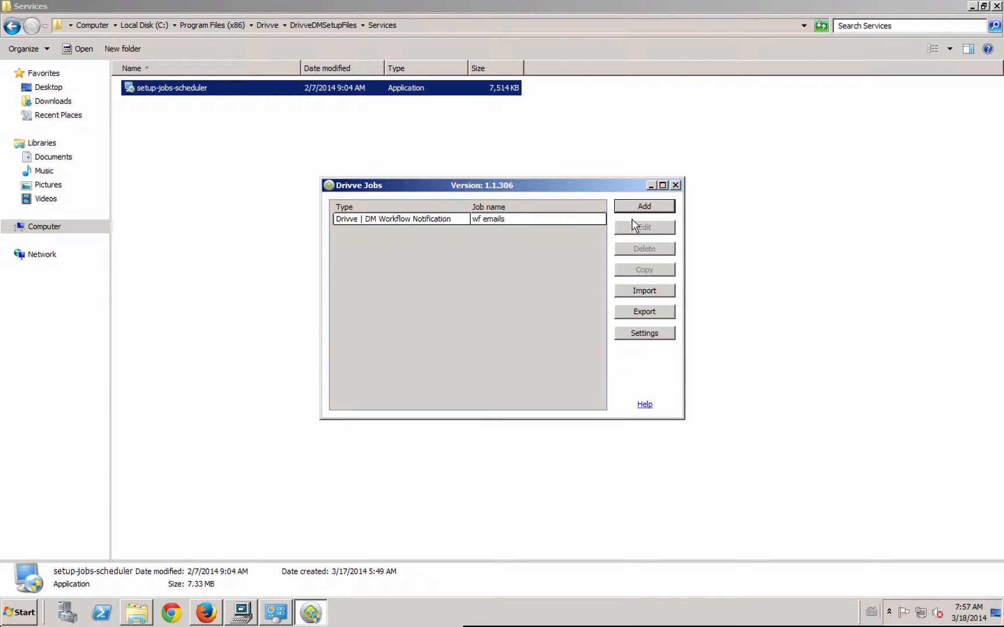
- Add a Drivve | DM Space Import Job and name it "spaces"
left_click(645, 208)
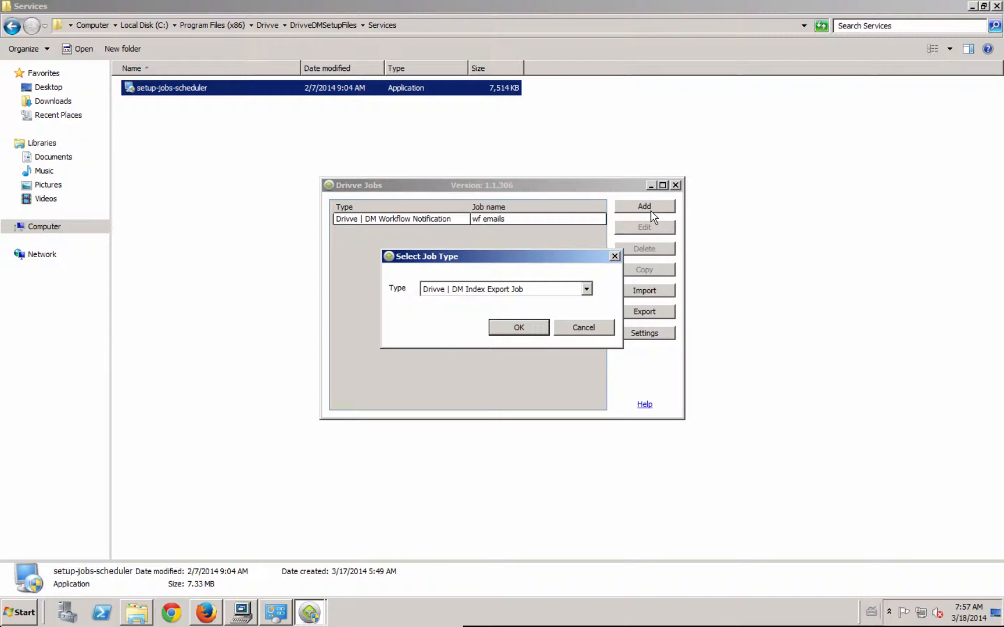
left_click(536, 290)
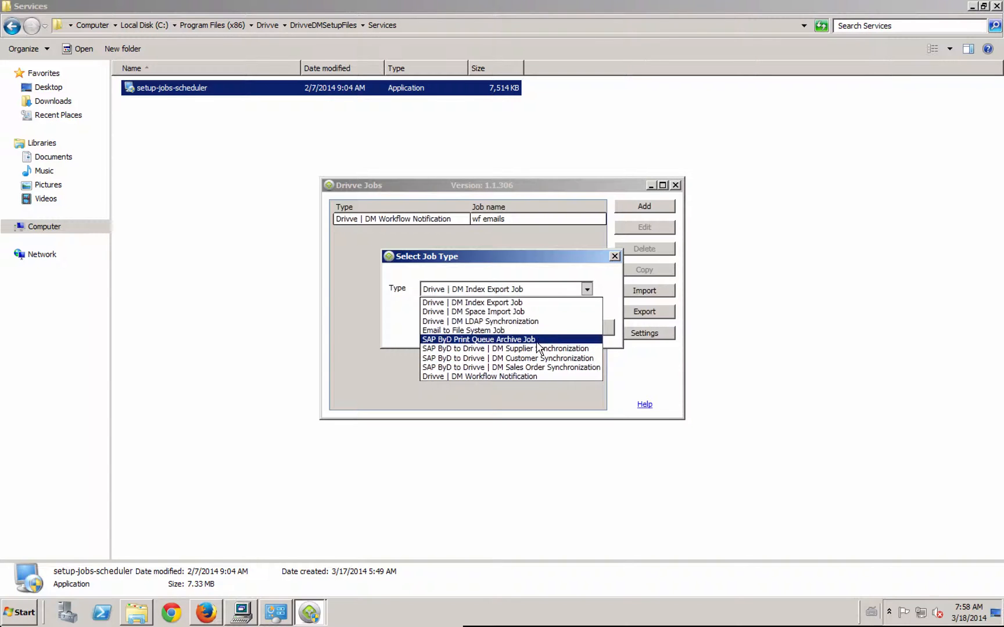
left_click(529, 312)
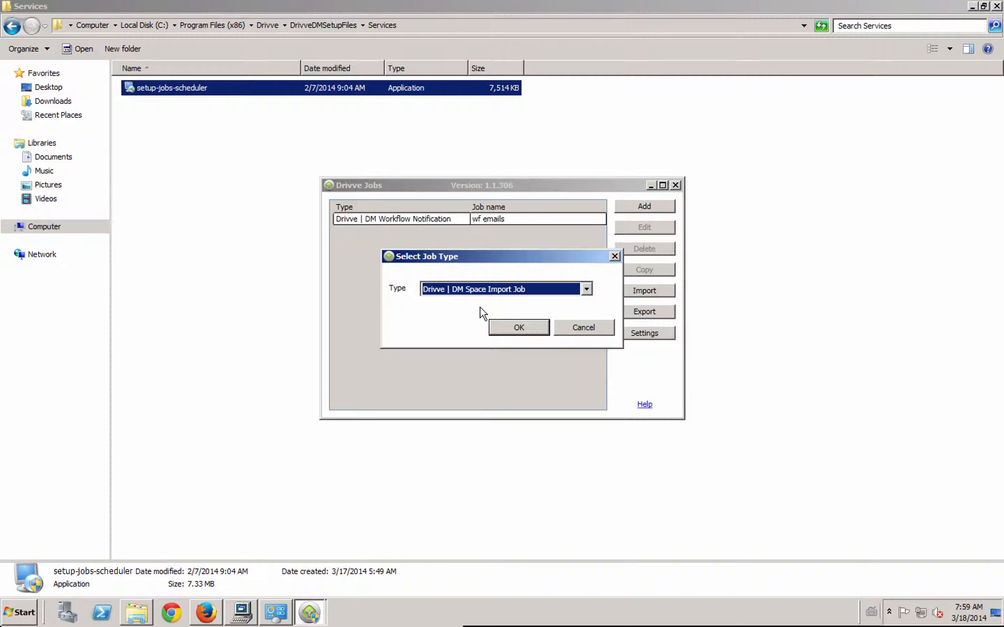
left_click(512, 336)
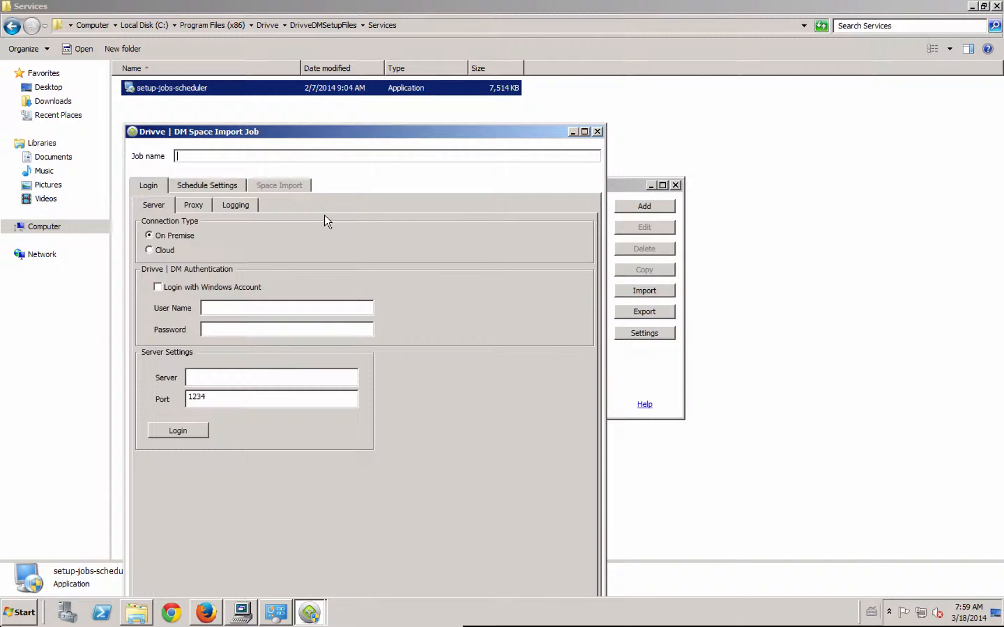
left_click_drag(323, 134, 380, 98)
type("s")
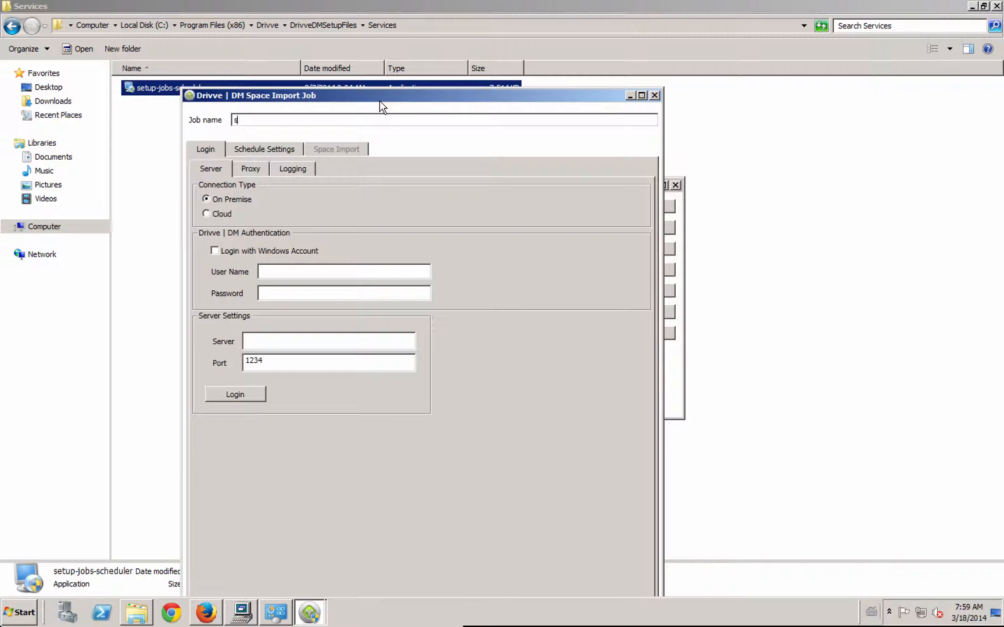
type("paces")
- Log the spaces job in to the on-premise server 127.0.0.1 with the user name "public" and the account password
left_click(304, 271)
type("Public")
key("Tab")
type("123456")
left_click(273, 341)
type("127.0.0.1")
left_click(243, 392)
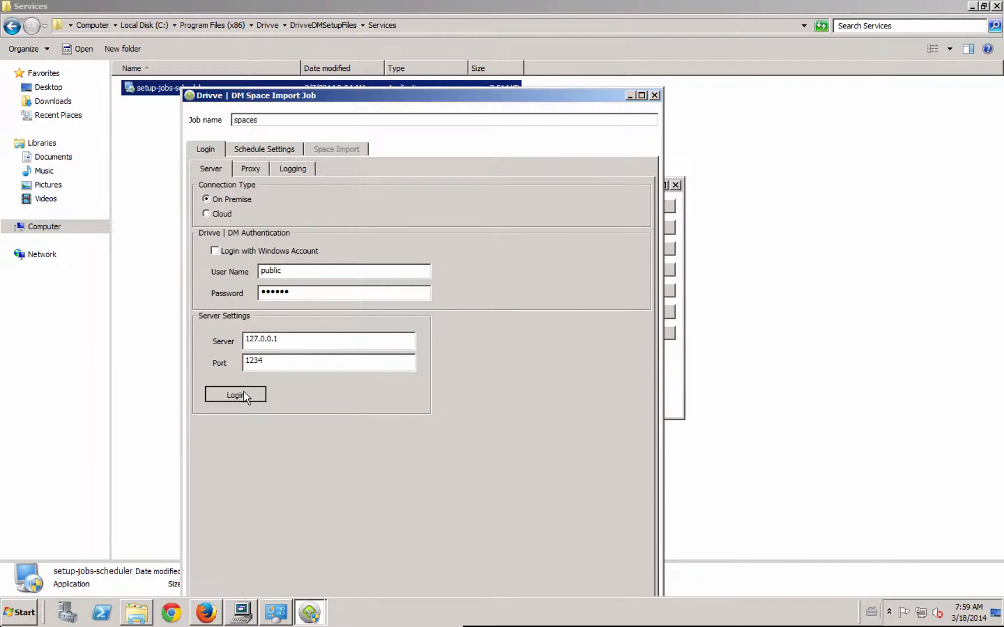
left_click(539, 346)
- Set the space import to read from a database with the SELECT statement "SELECT * from database ;"
left_click_drag(468, 100, 496, 47)
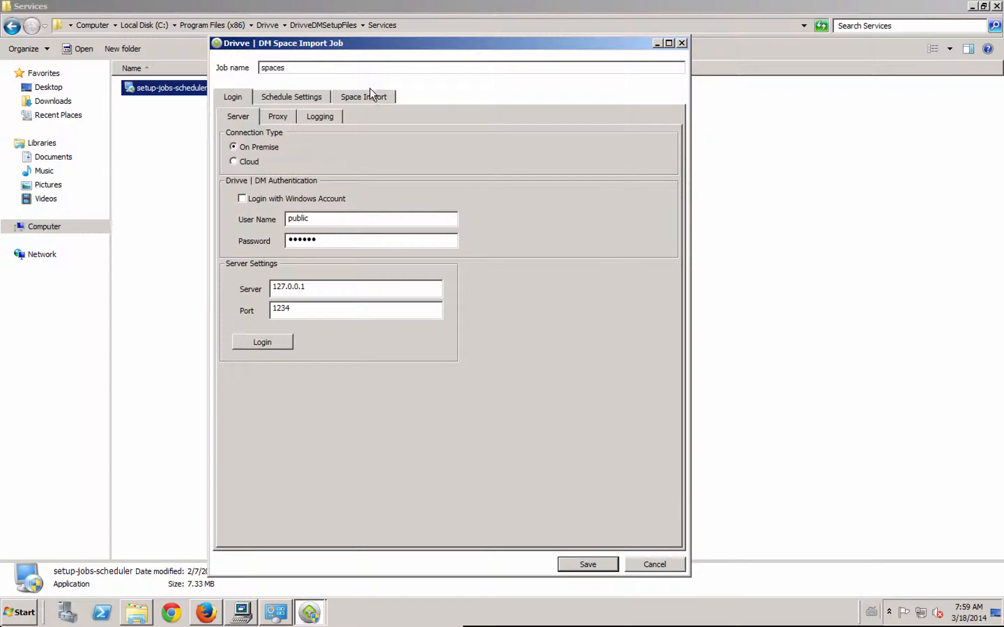
left_click(357, 98)
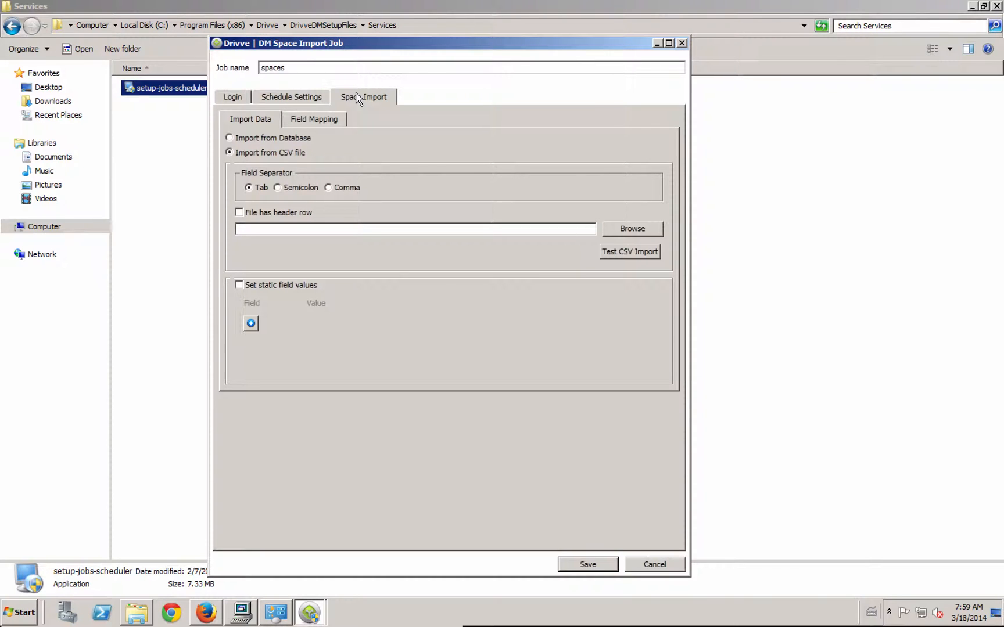
left_click(270, 139)
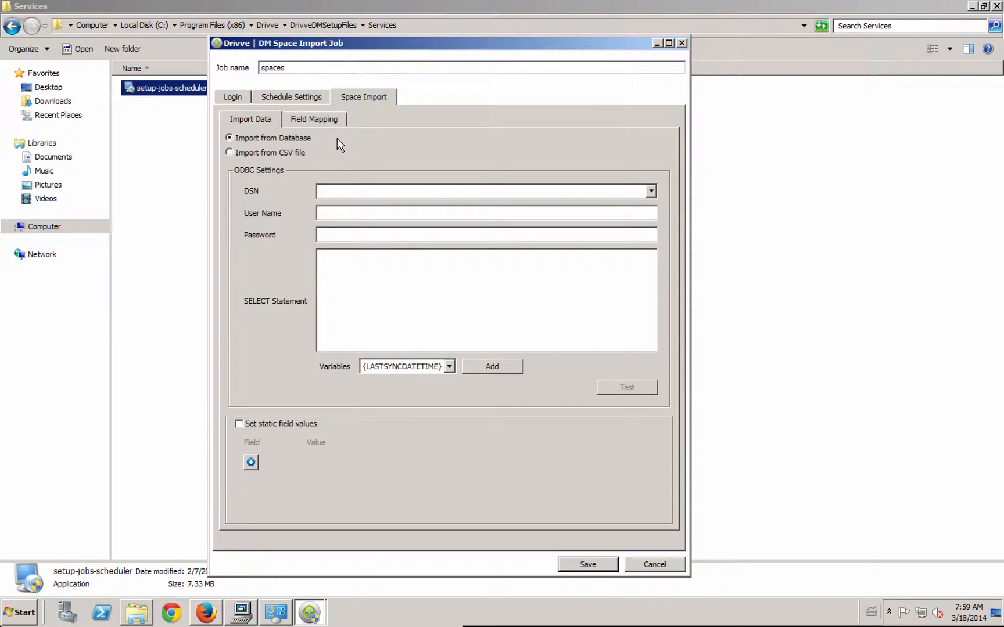
left_click(651, 192)
left_click(653, 194)
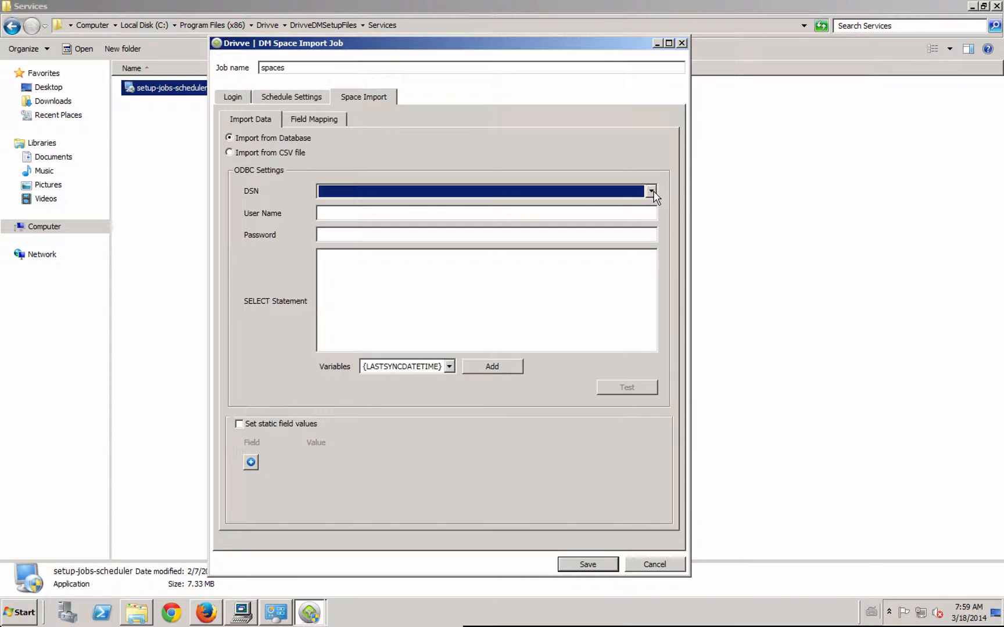
left_click(514, 268)
type("SELEC")
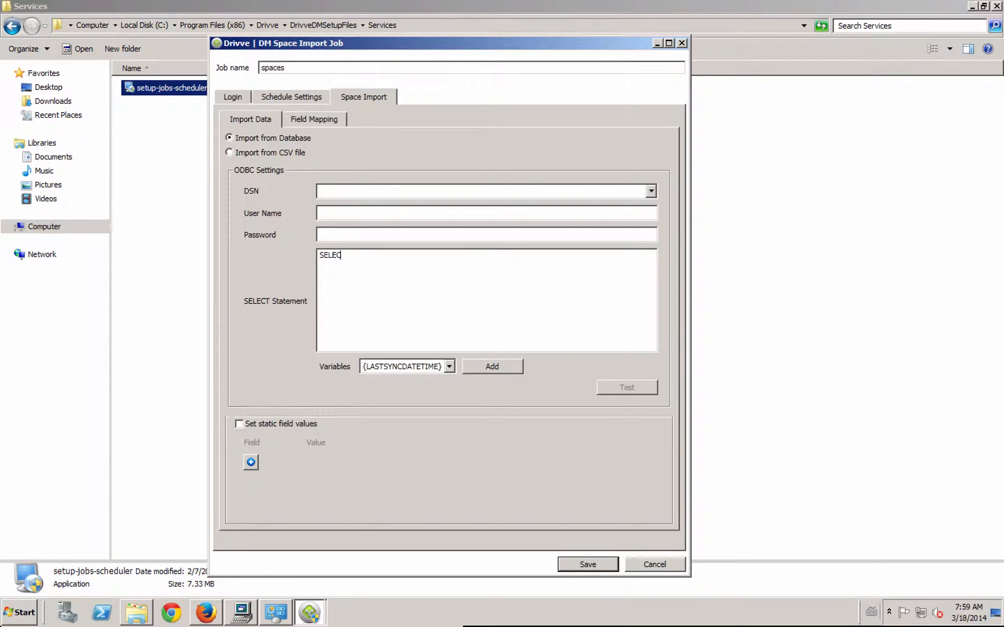
type("T * from database ;")
- View the space import's field mapping settings and save the spaces job
left_click(314, 123)
left_click(618, 346)
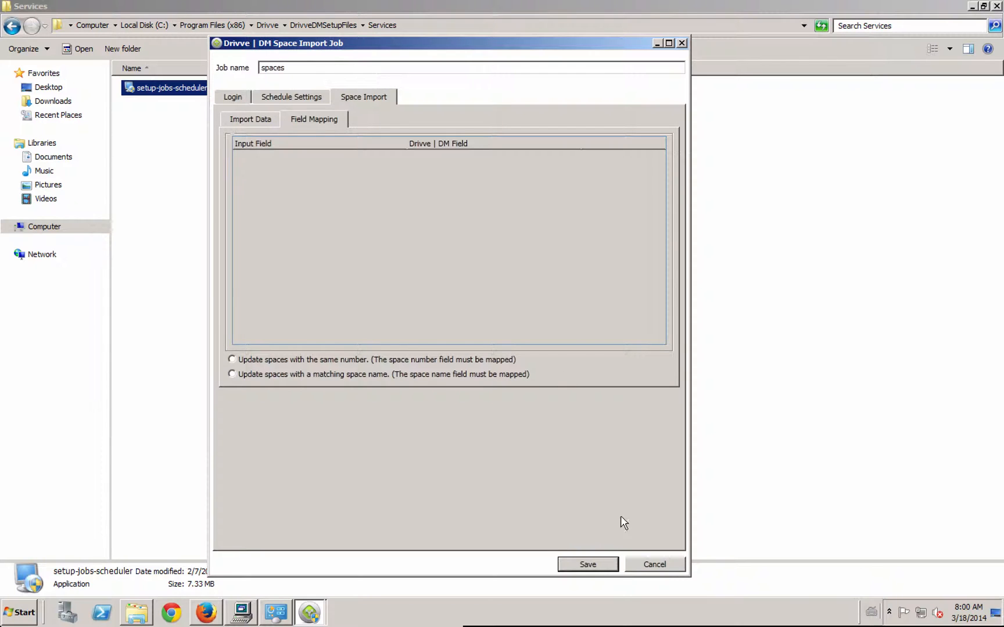
left_click(610, 565)
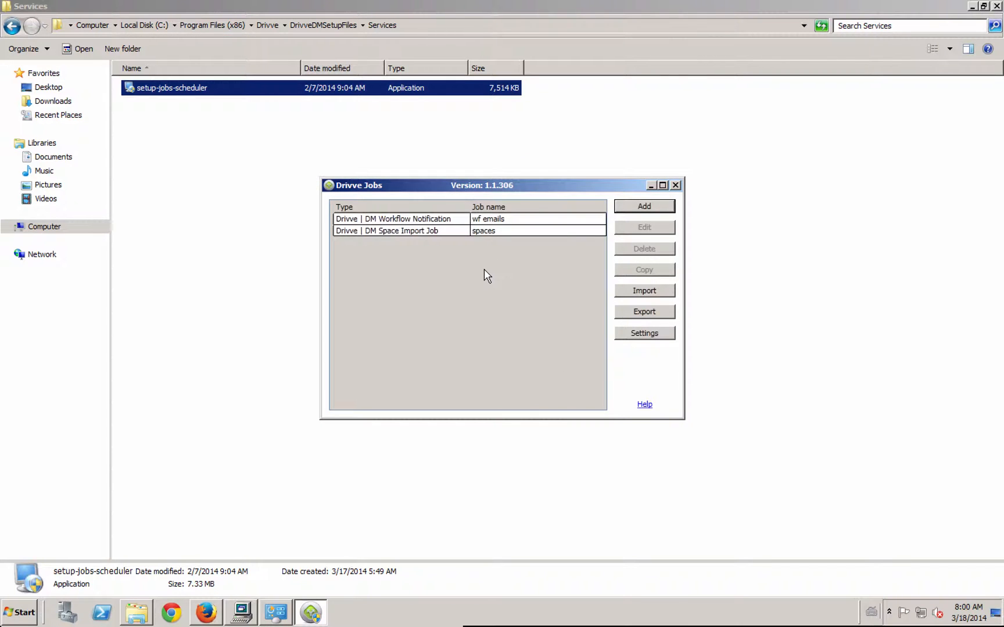